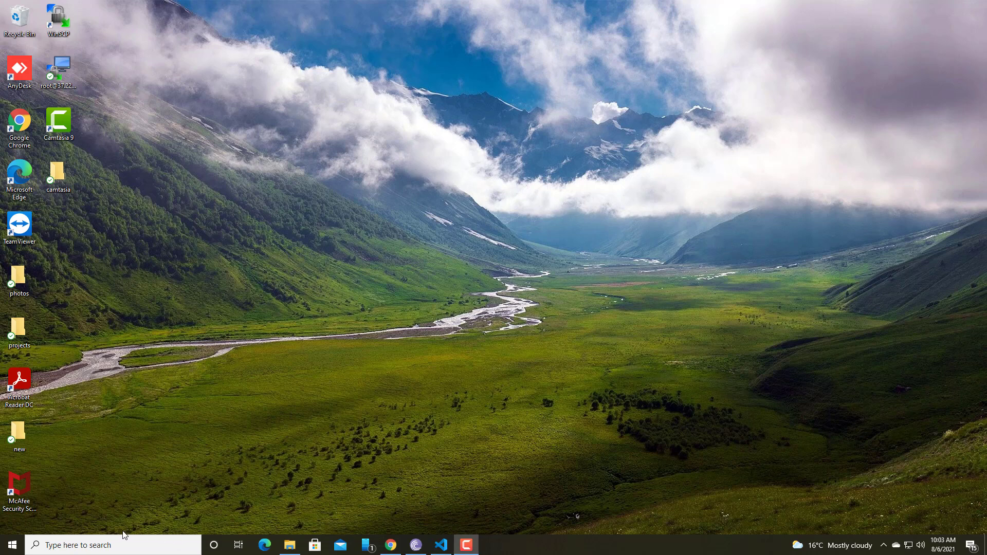
Search Windows for Internet Explorer and launch it
{"action": "left_click", "coordinate": [89, 545]}
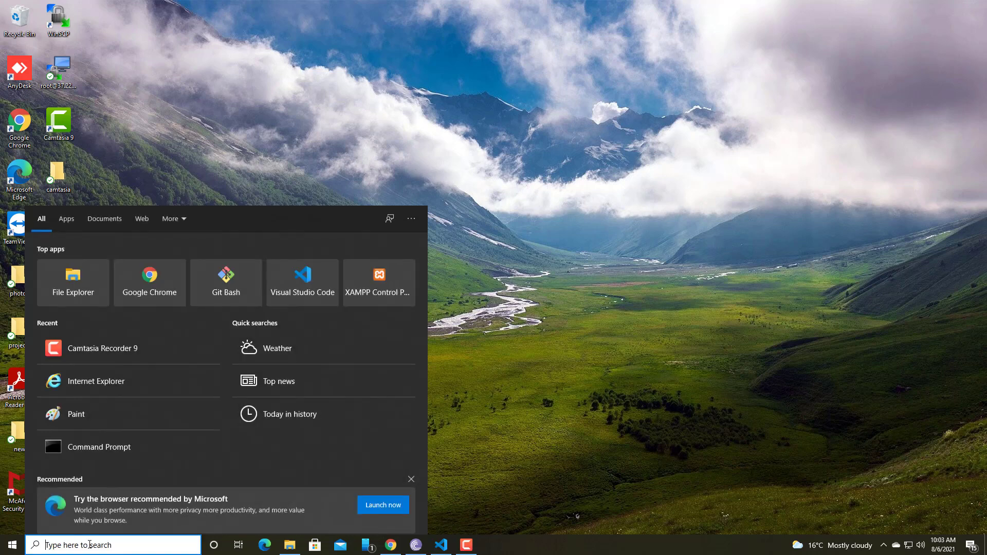
{"action": "type", "text": "inter"}
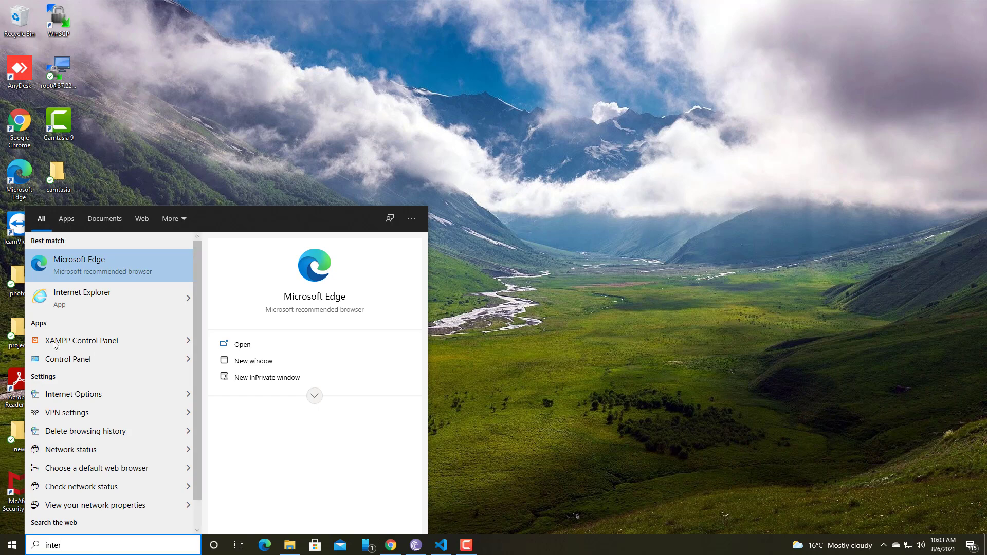
{"action": "left_click", "coordinate": [76, 291]}
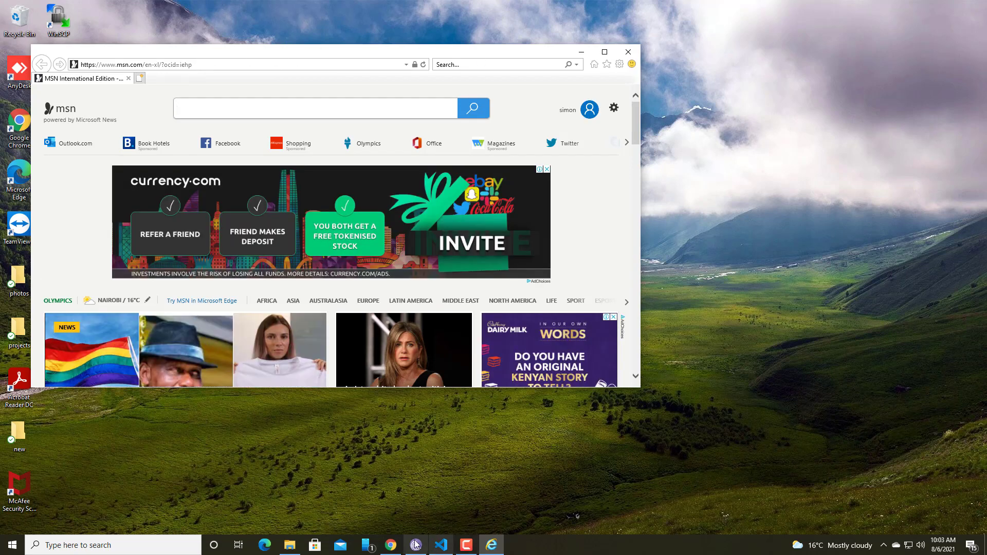
Switch to Gmail in Chrome and copy the certificate request website address from the M-PESA Certificate Password e-mail
{"action": "mouse_move", "coordinate": [392, 553]}
{"action": "left_click", "coordinate": [386, 496]}
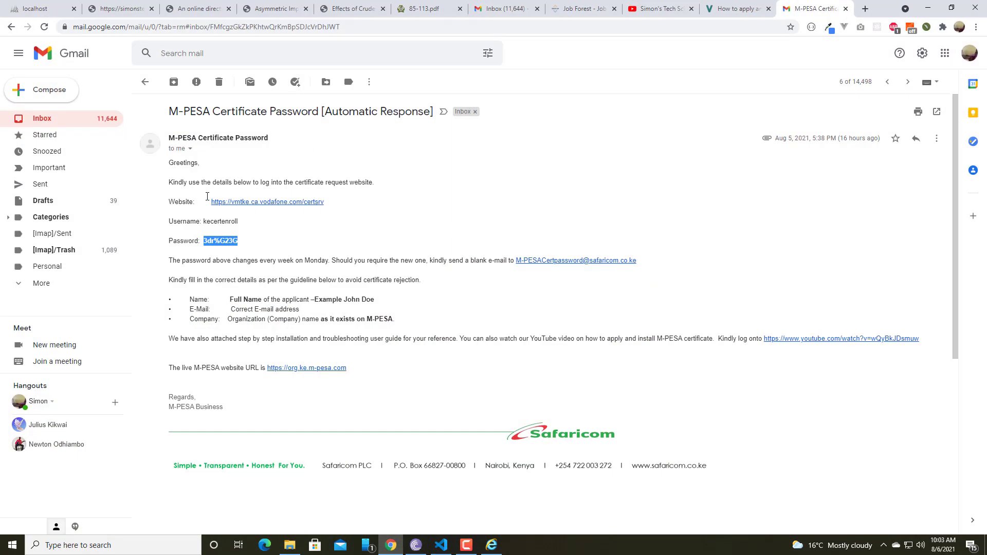
{"action": "left_click_drag", "start_coordinate": [206, 202], "coordinate": [302, 200]}
{"action": "right_click", "coordinate": [297, 199]}
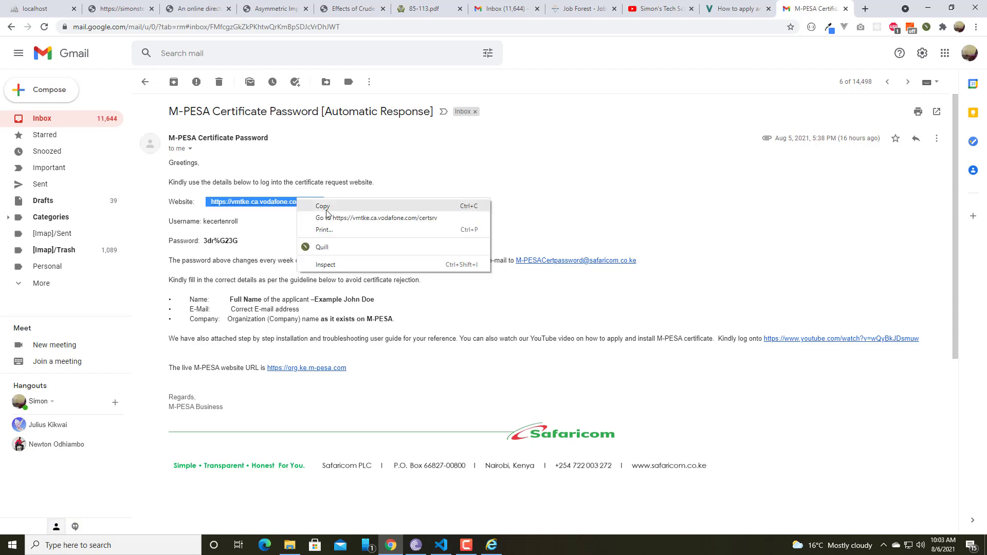
{"action": "left_click", "coordinate": [324, 206]}
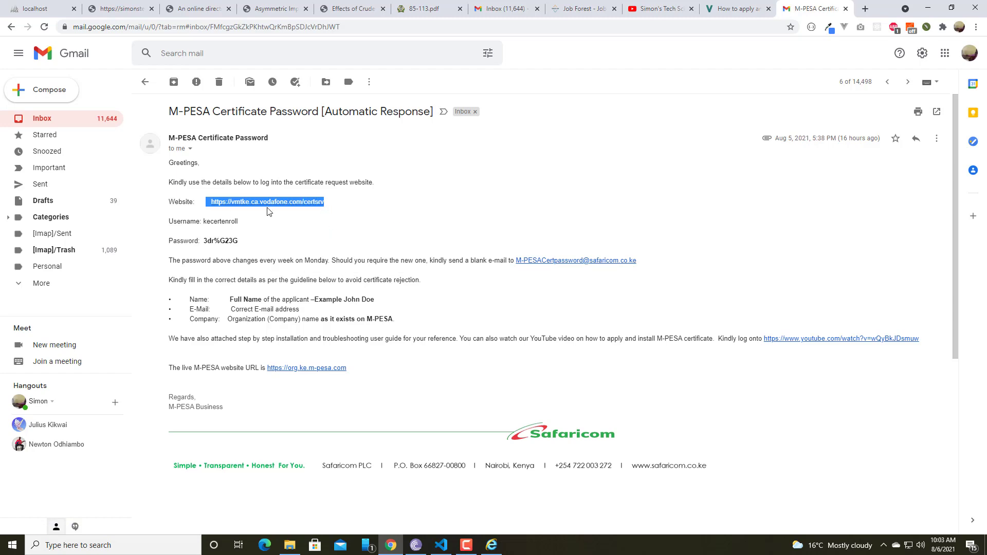
{"action": "left_click", "coordinate": [491, 545]}
{"action": "left_click", "coordinate": [144, 66]}
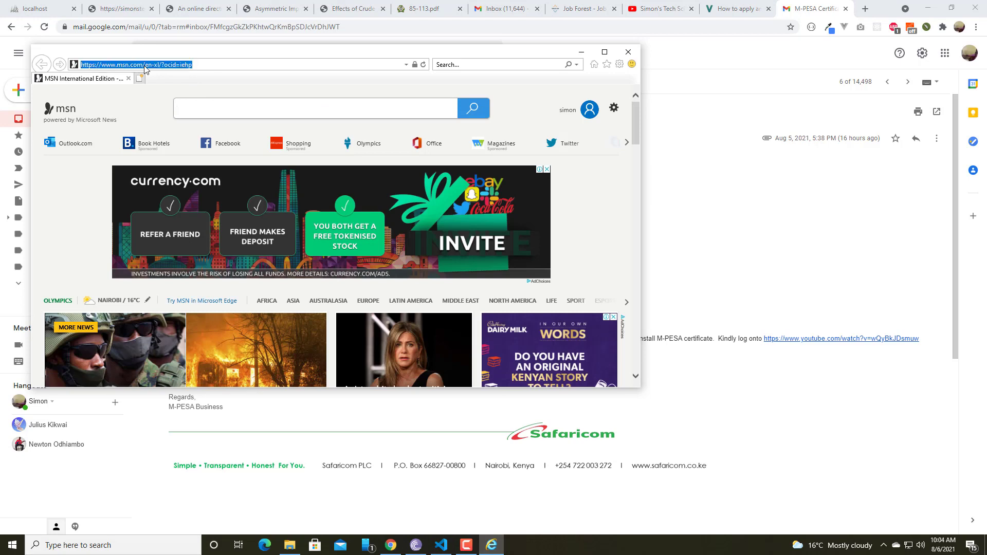
{"action": "key", "text": "ctrl+v"}
{"action": "key", "text": "Return"}
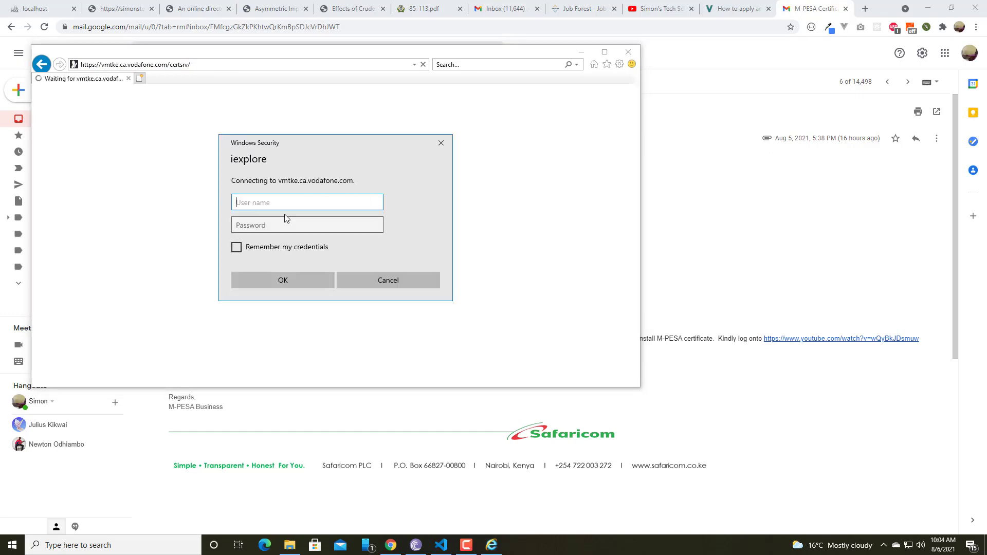
Copy the username from the Gmail message in Chrome and paste it into the sign-in prompt in Internet Explorer
{"action": "left_click", "coordinate": [700, 180]}
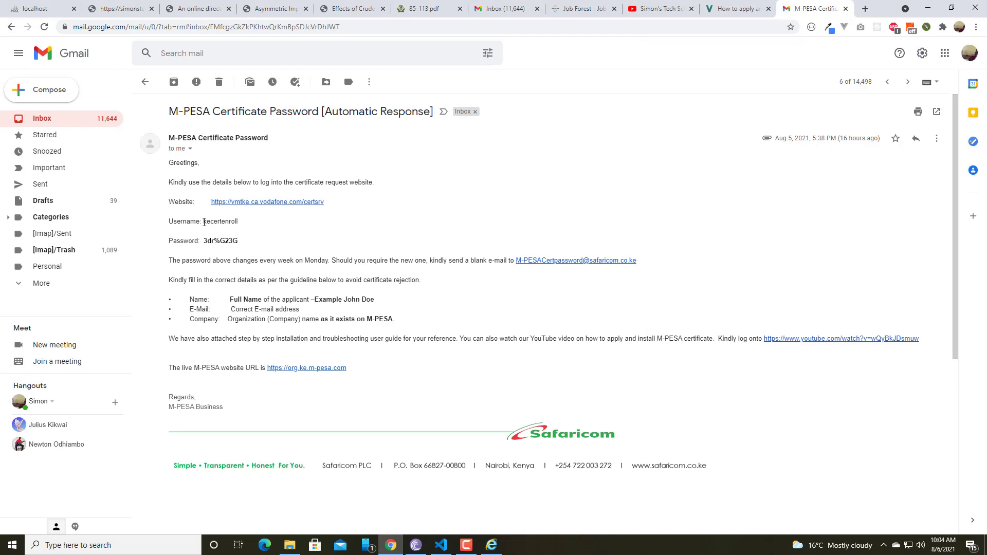
{"action": "left_click_drag", "start_coordinate": [204, 222], "coordinate": [238, 222]}
{"action": "right_click", "coordinate": [233, 223]}
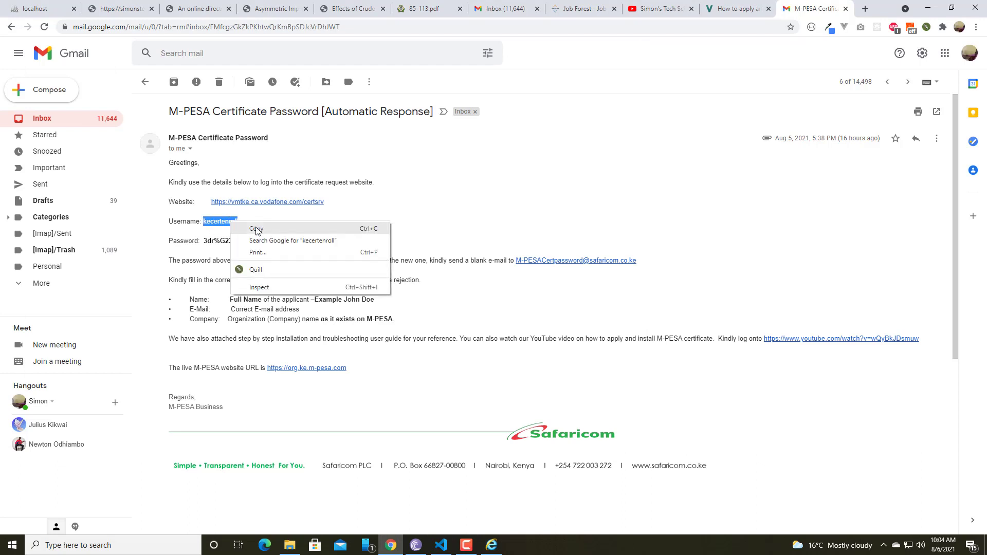
{"action": "left_click", "coordinate": [258, 229]}
{"action": "left_click", "coordinate": [492, 545]}
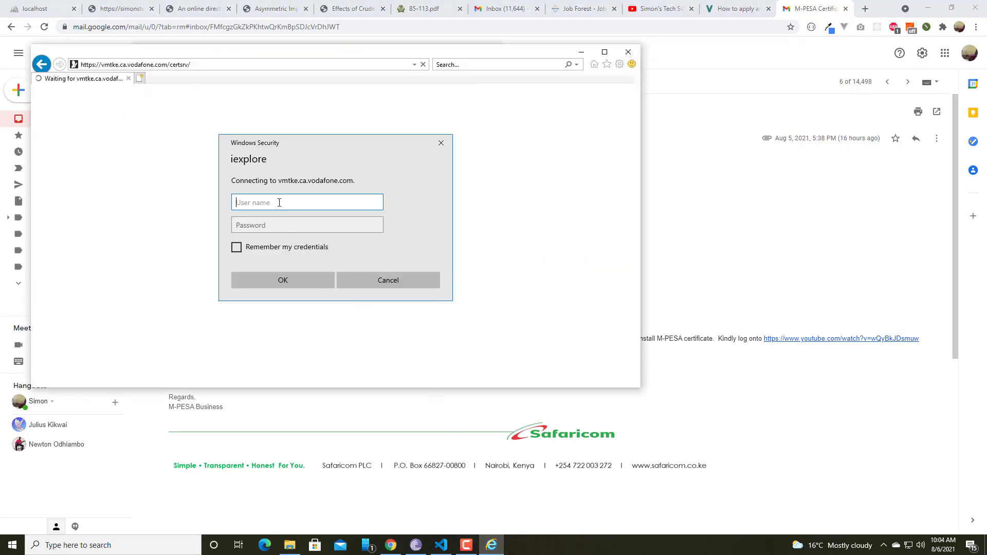
{"action": "key", "text": "ctrl+v"}
Copy the password from the Gmail message into the Internet Explorer sign-in prompt's password field and sign in to the certificate site
{"action": "left_click", "coordinate": [696, 210]}
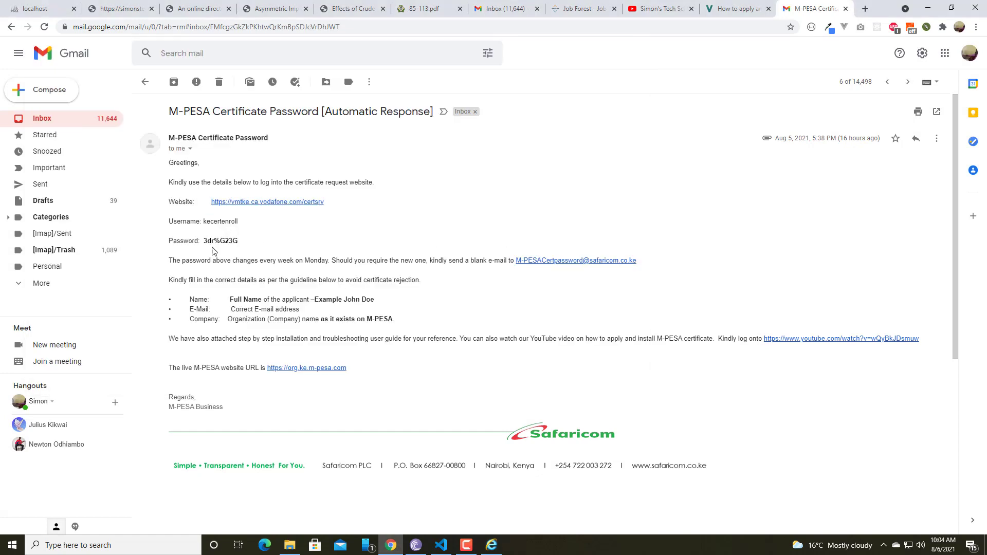
{"action": "left_click_drag", "start_coordinate": [204, 241], "coordinate": [240, 246]}
{"action": "right_click", "coordinate": [229, 241]}
{"action": "left_click", "coordinate": [257, 247]}
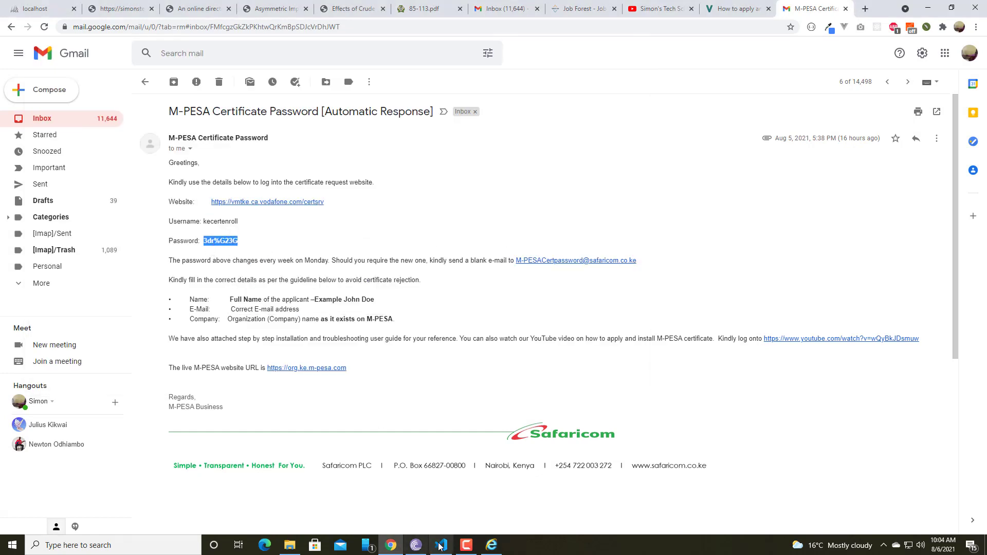
{"action": "left_click", "coordinate": [492, 545]}
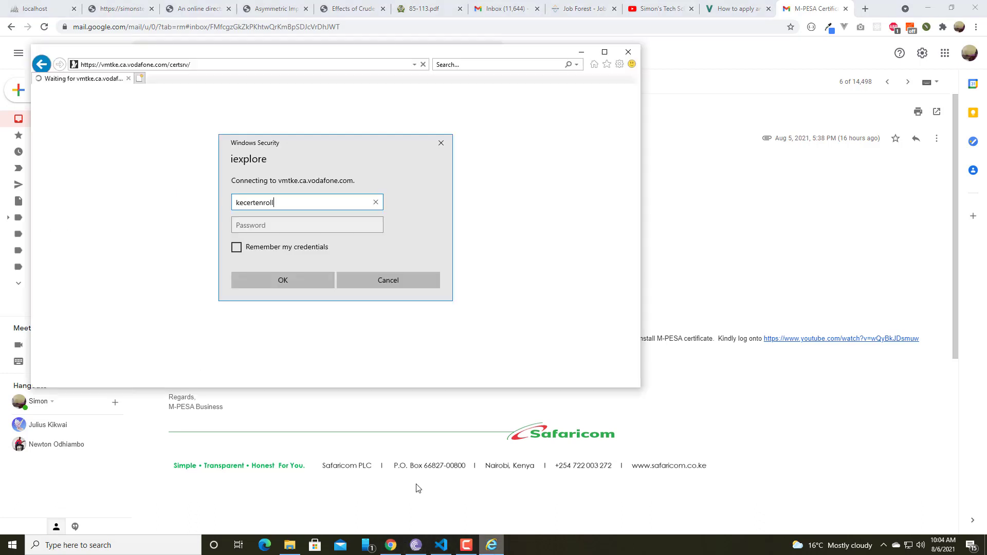
{"action": "left_click", "coordinate": [249, 226]}
{"action": "key", "text": "ctrl+v"}
{"action": "left_click", "coordinate": [281, 280]}
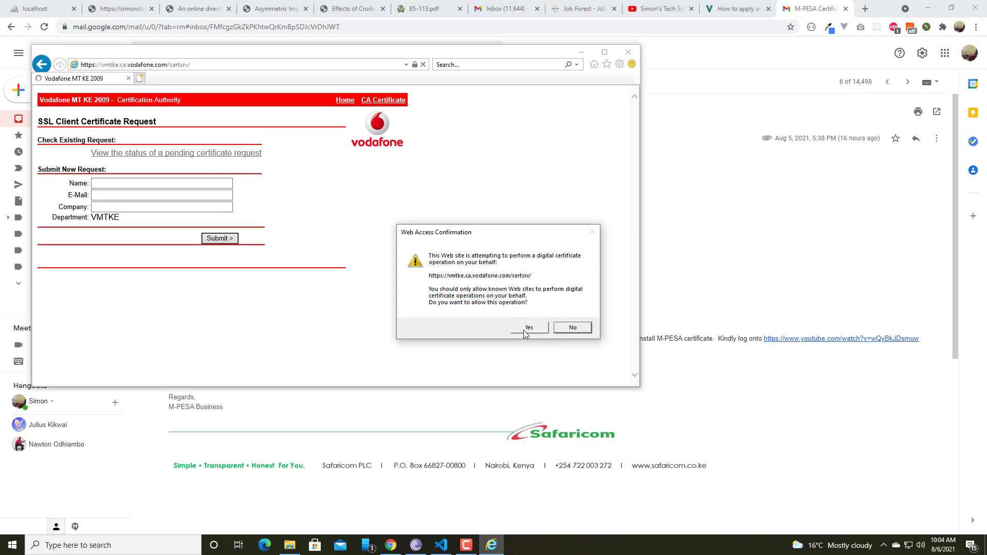
Open the pending Client Authentication Certificate request dated August 5 2021, allowing the site's digital certificate operations
{"action": "left_click", "coordinate": [525, 328]}
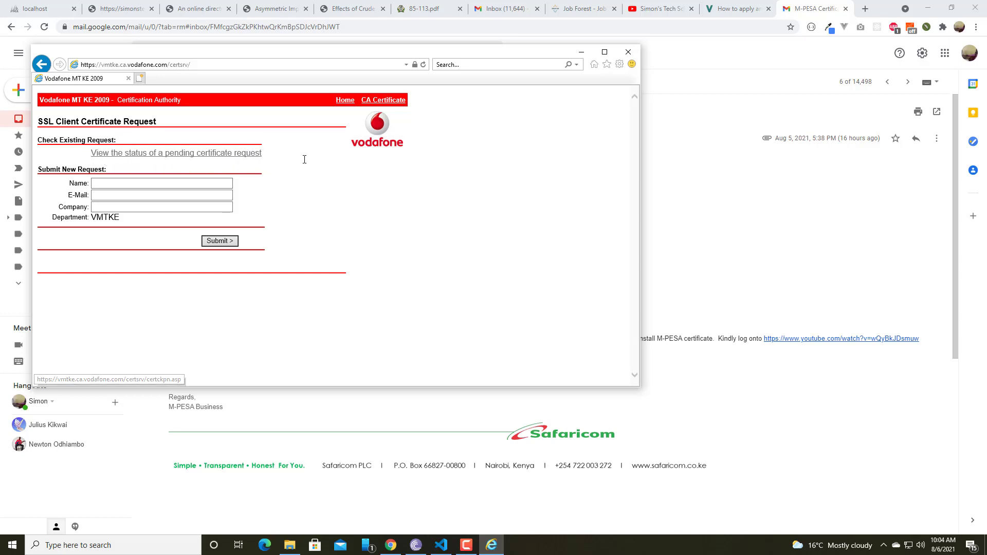
{"action": "left_click", "coordinate": [177, 157]}
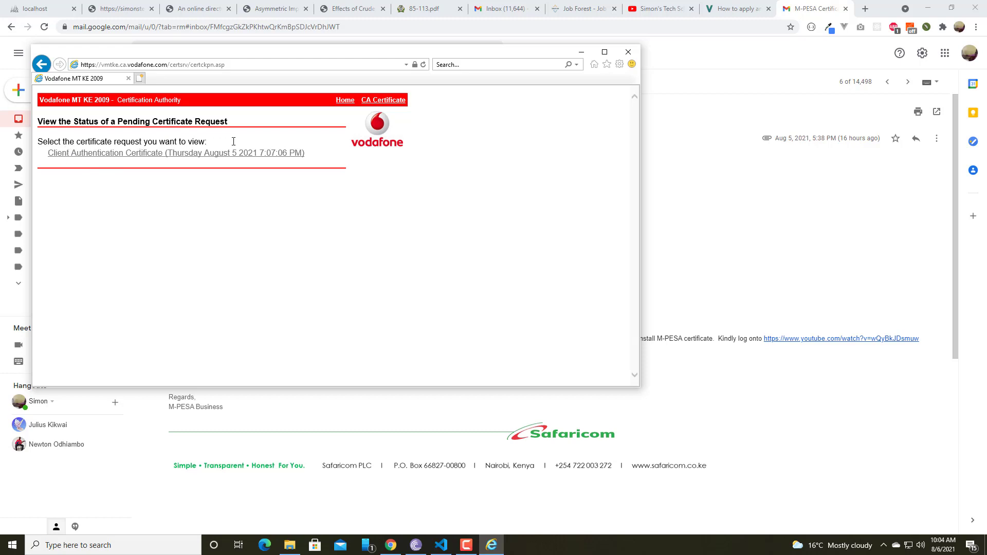
{"action": "left_click", "coordinate": [97, 157]}
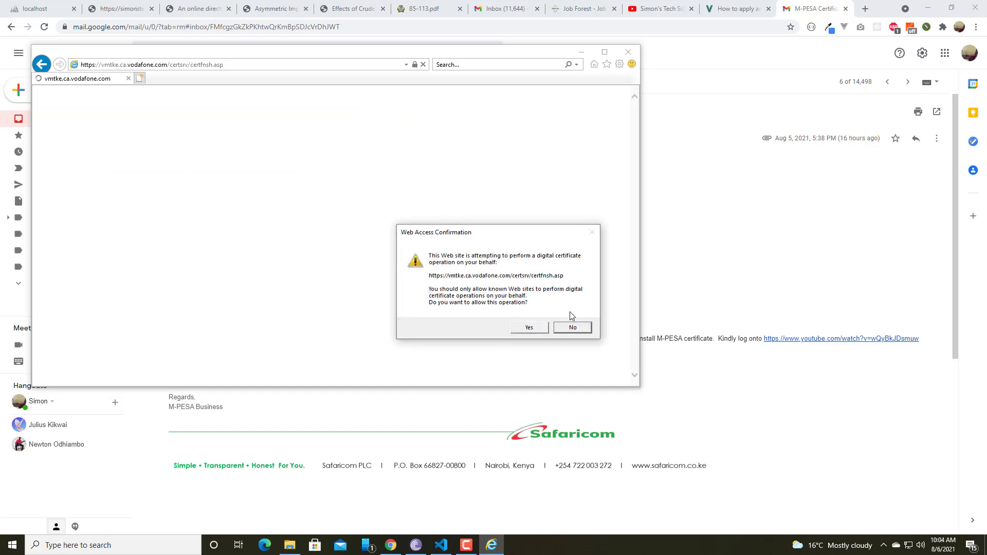
{"action": "left_click", "coordinate": [529, 328]}
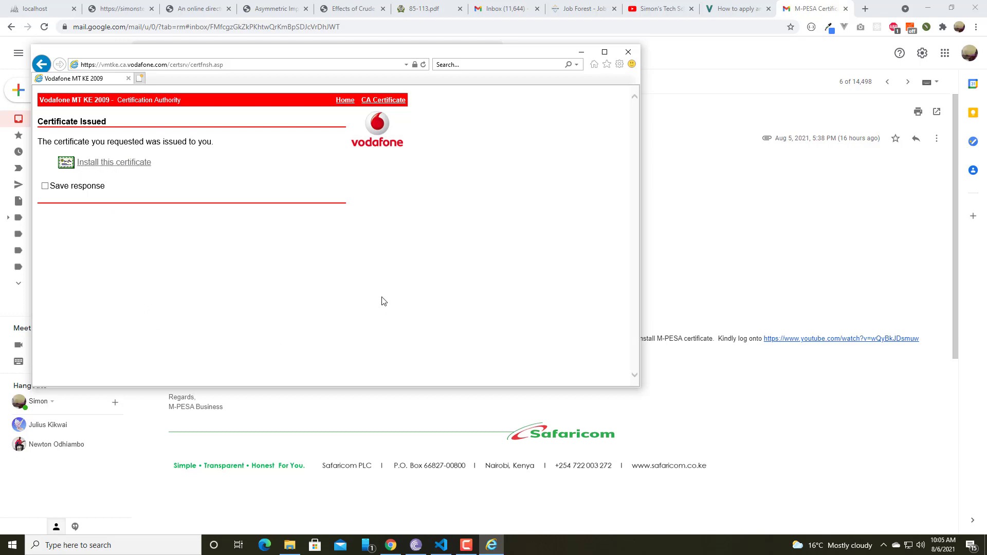
Try to install the issued certificate, and open the CA certificate file certnew.cer from the site
{"action": "left_click", "coordinate": [118, 164]}
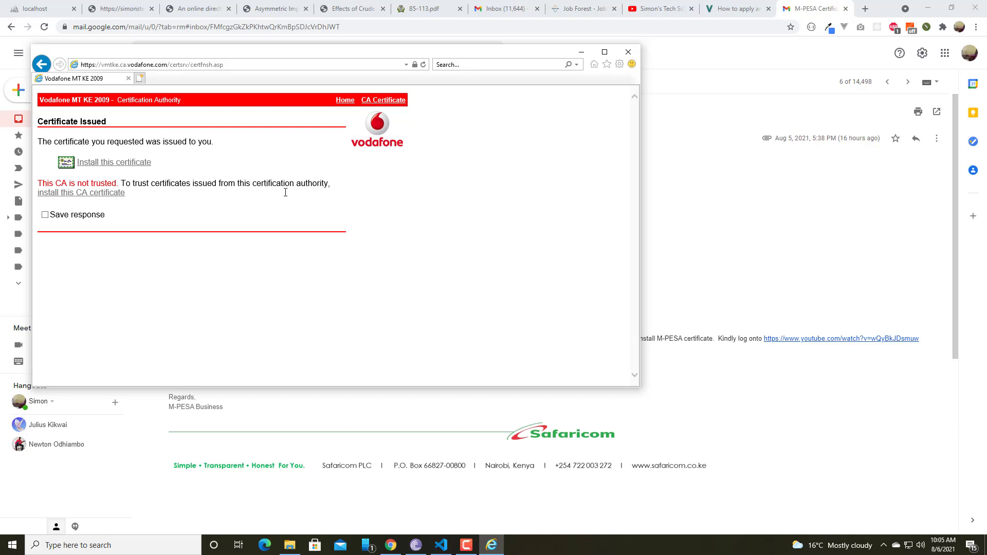
{"action": "left_click", "coordinate": [67, 197]}
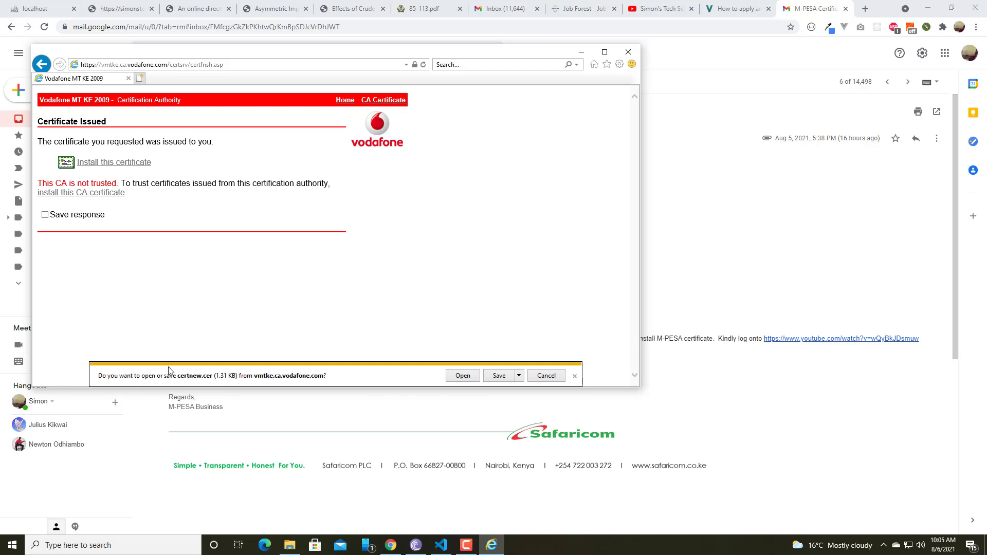
{"action": "left_click", "coordinate": [463, 376]}
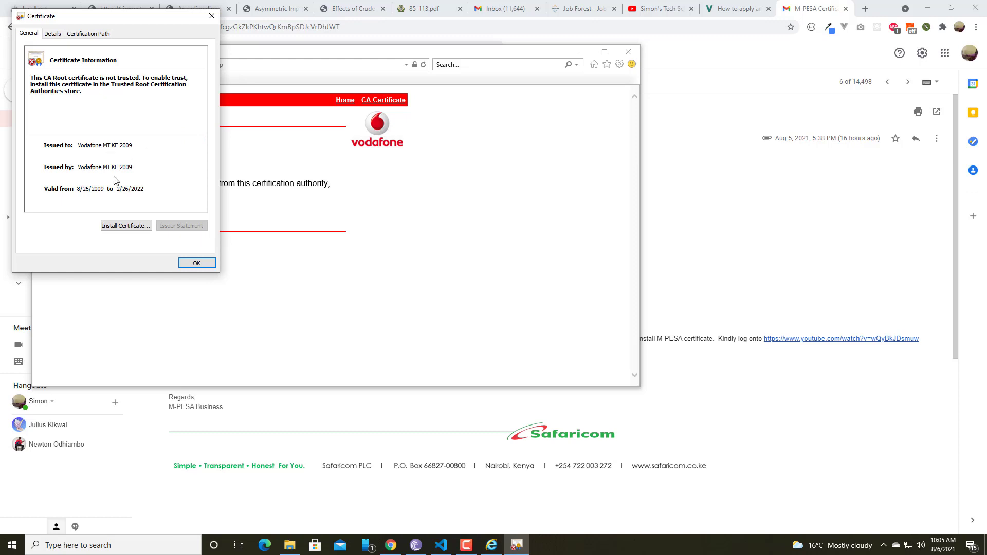
Set the CA certificate to import for the Current User into the Trusted Root Certification Authorities store
{"action": "left_click", "coordinate": [122, 228]}
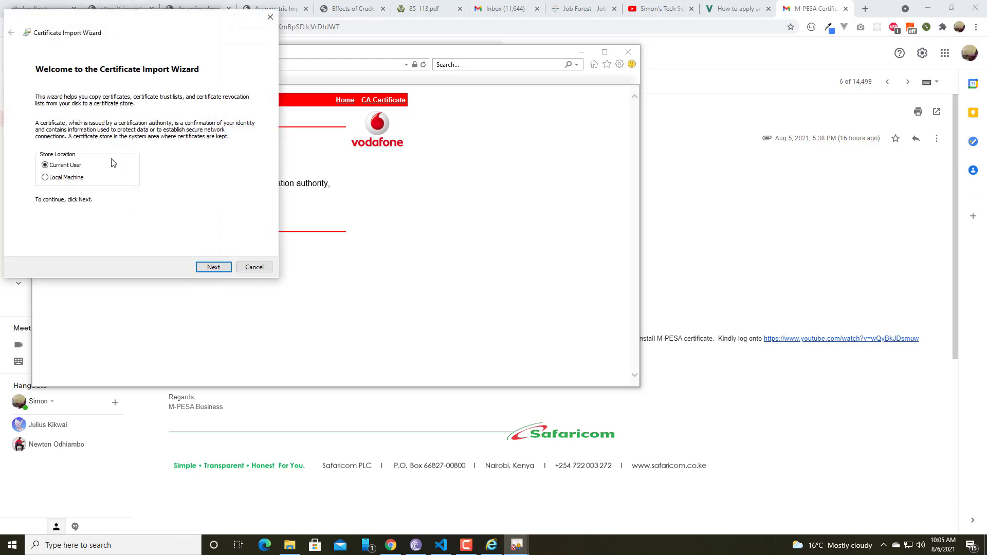
{"action": "left_click", "coordinate": [208, 265]}
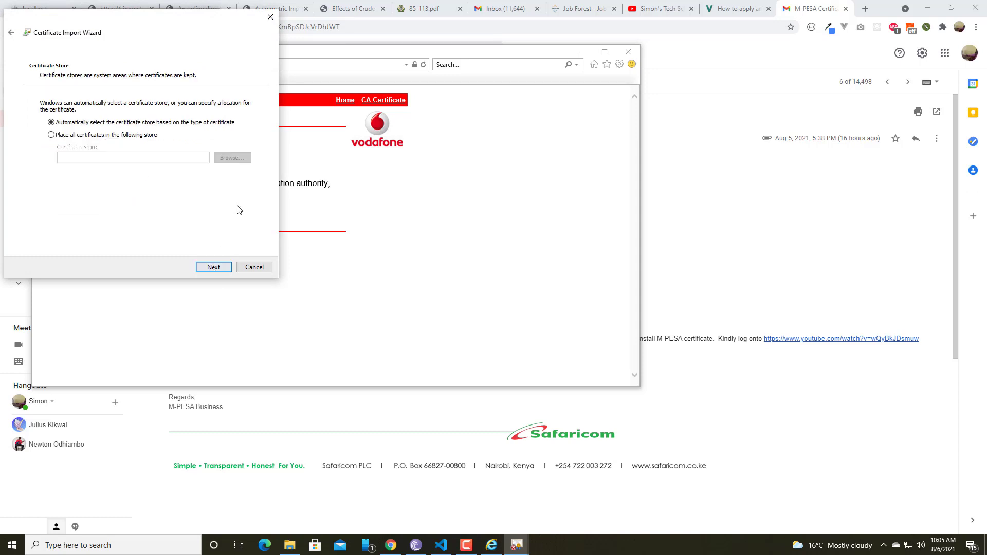
{"action": "left_click", "coordinate": [51, 135]}
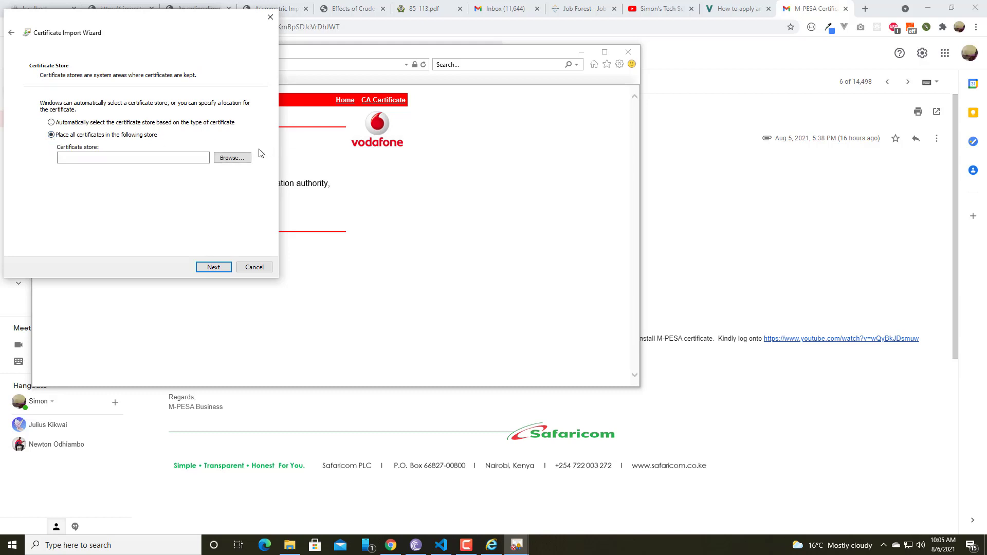
{"action": "left_click", "coordinate": [232, 158]}
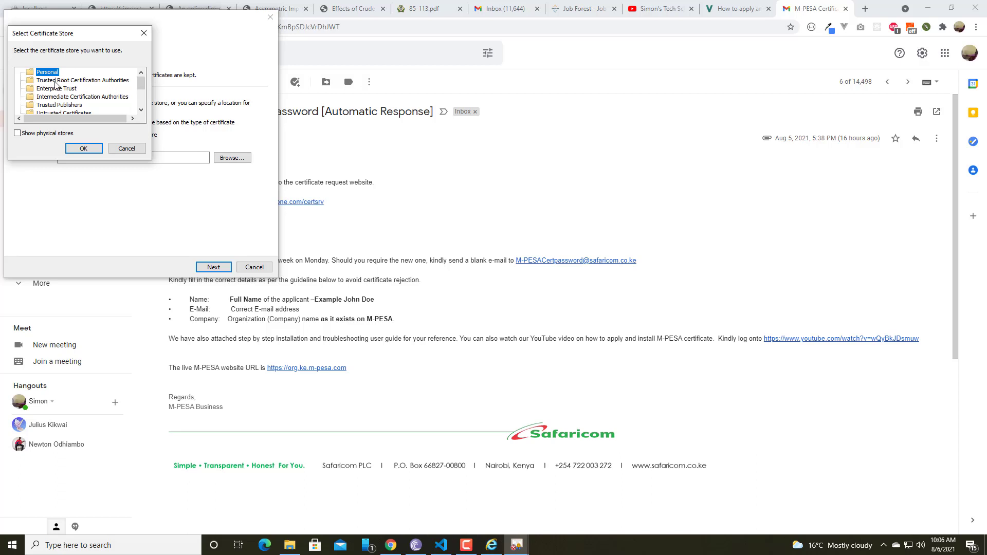
{"action": "left_click", "coordinate": [97, 82]}
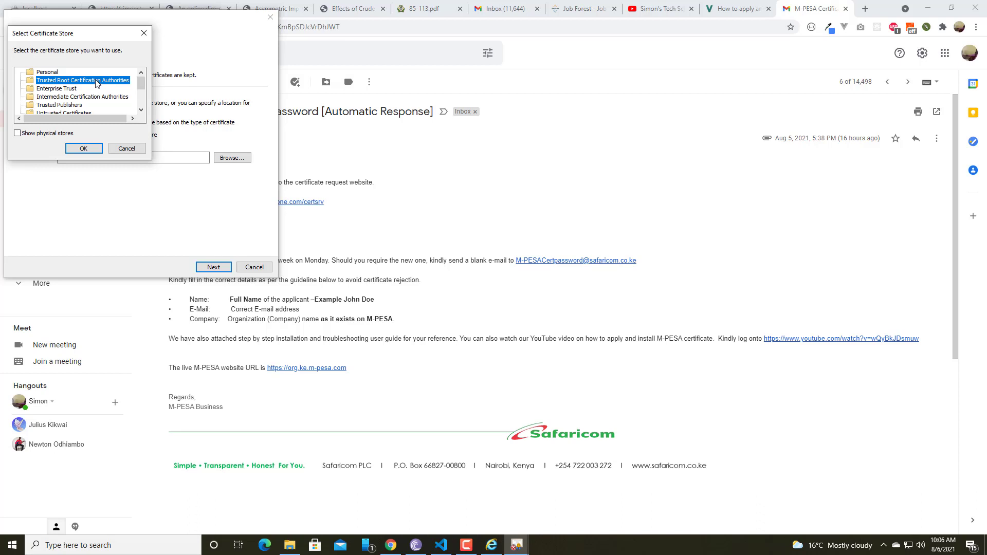
{"action": "left_click", "coordinate": [82, 149]}
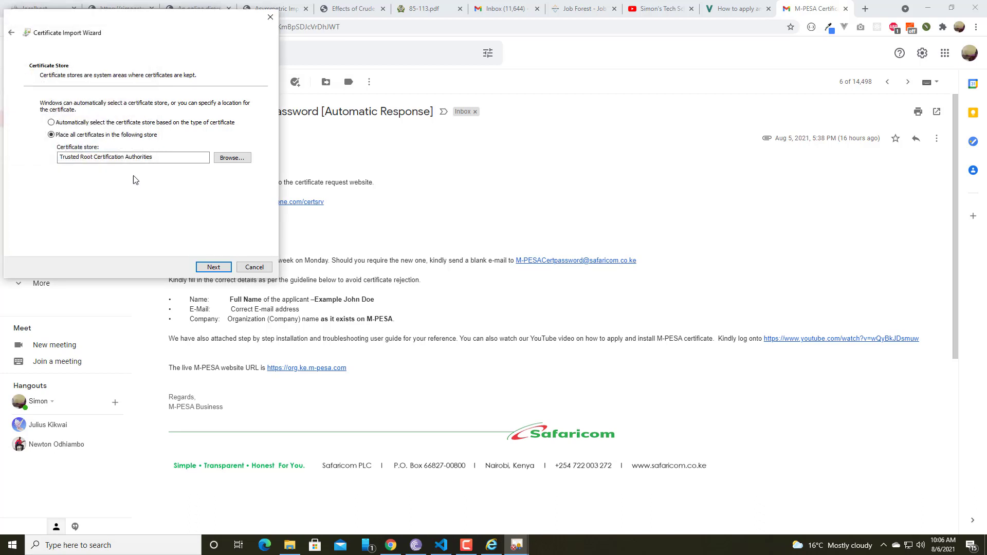
{"action": "left_click", "coordinate": [211, 268]}
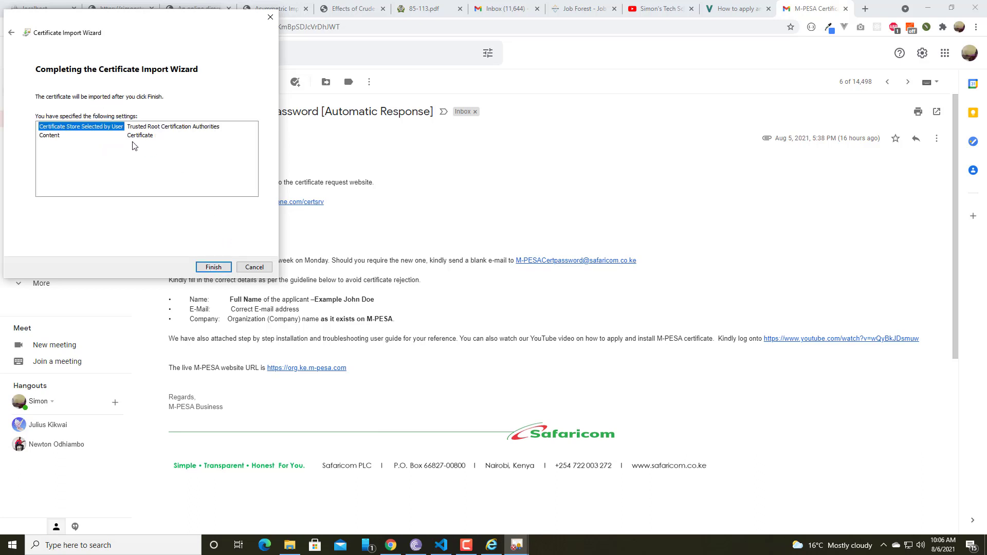
Finish the certificate import, accept installing the Vodafone MT KE 2009 root certificate, and close the certificate details
{"action": "left_click", "coordinate": [213, 267]}
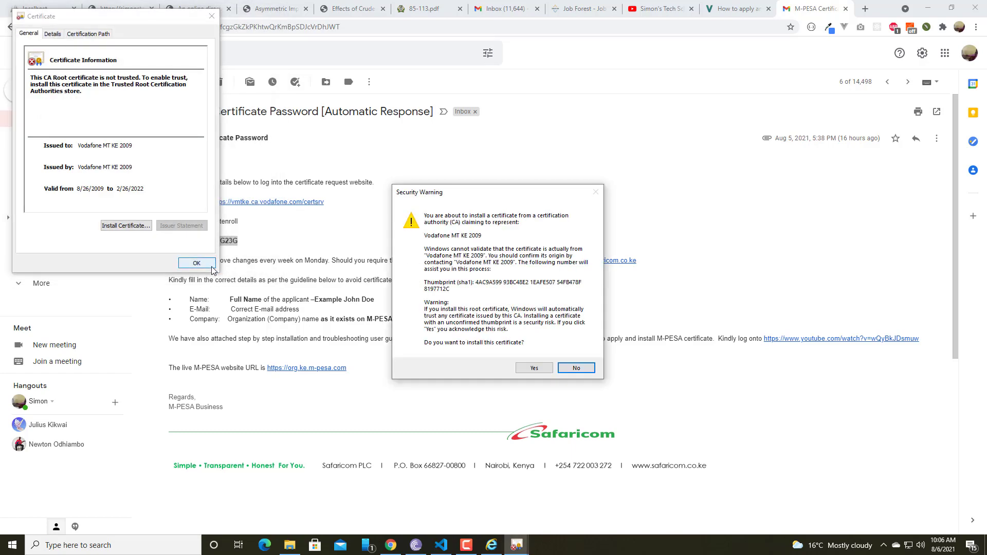
{"action": "left_click", "coordinate": [535, 369]}
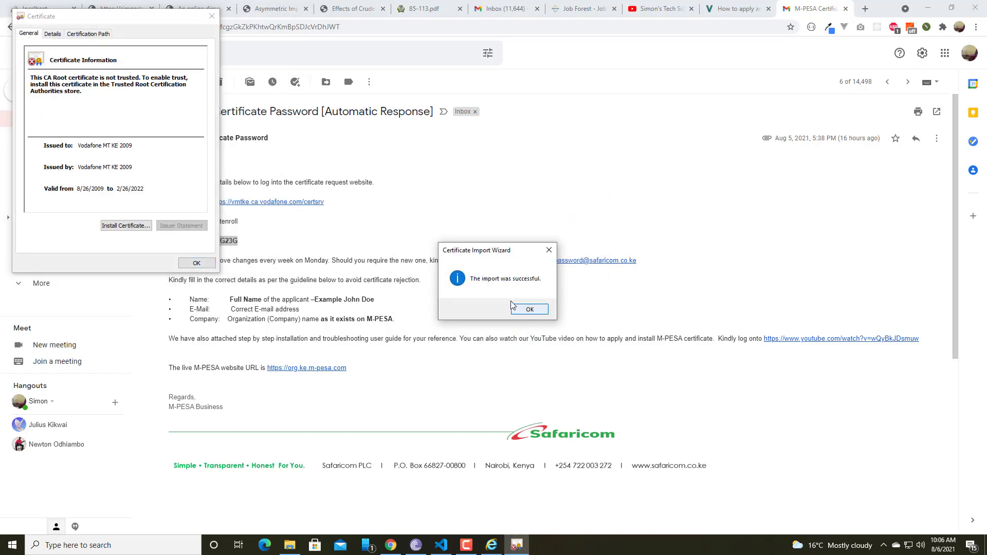
{"action": "left_click", "coordinate": [528, 310]}
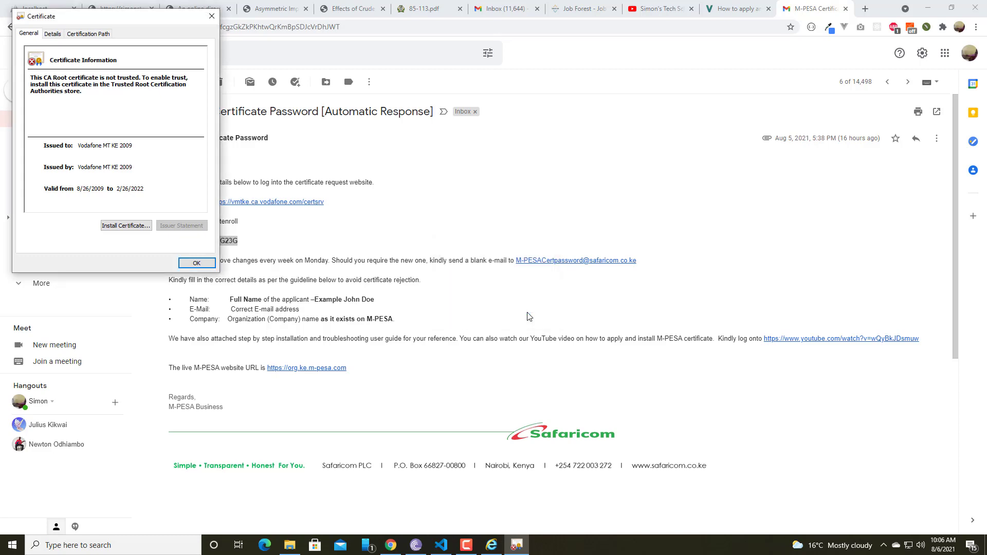
{"action": "left_click", "coordinate": [204, 263]}
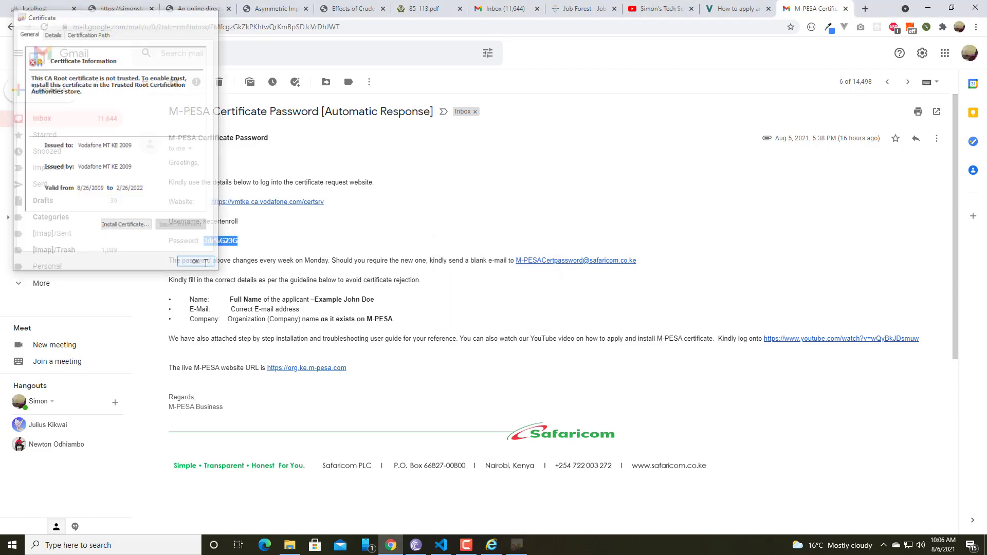
Bring up the M-PESA certificate guide article in Chrome, and return to the Certificate Issued page in Internet Explorer
{"action": "left_click", "coordinate": [738, 9]}
{"action": "left_click", "coordinate": [492, 545]}
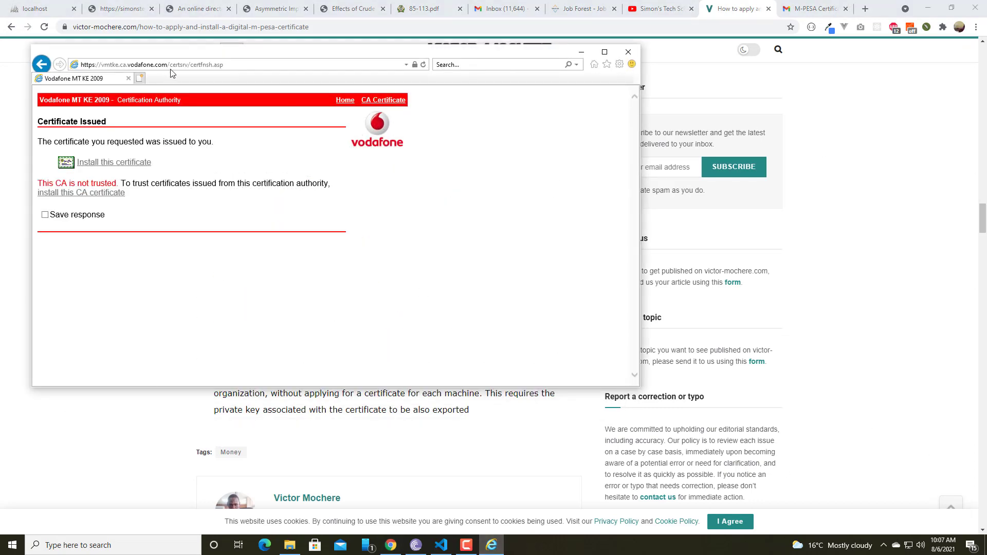
{"action": "left_click_drag", "start_coordinate": [192, 56], "coordinate": [202, 71]}
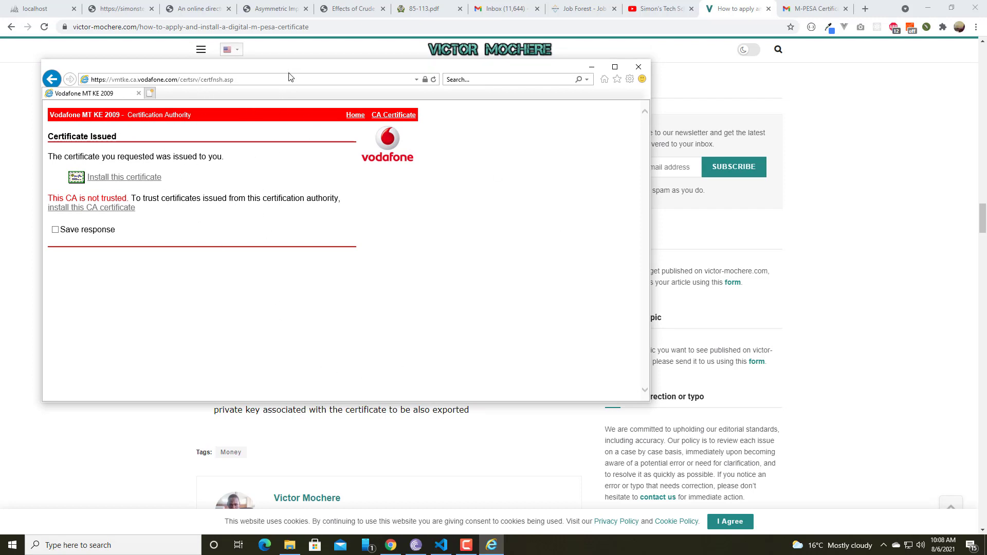
Install the issued certificate from the Certificate Issued page and check the installation message
{"action": "mouse_move", "coordinate": [290, 77]}
{"action": "left_mouse_down"}
{"action": "mouse_move", "coordinate": [293, 98]}
{"action": "mouse_move", "coordinate": [293, 77]}
{"action": "left_mouse_up"}
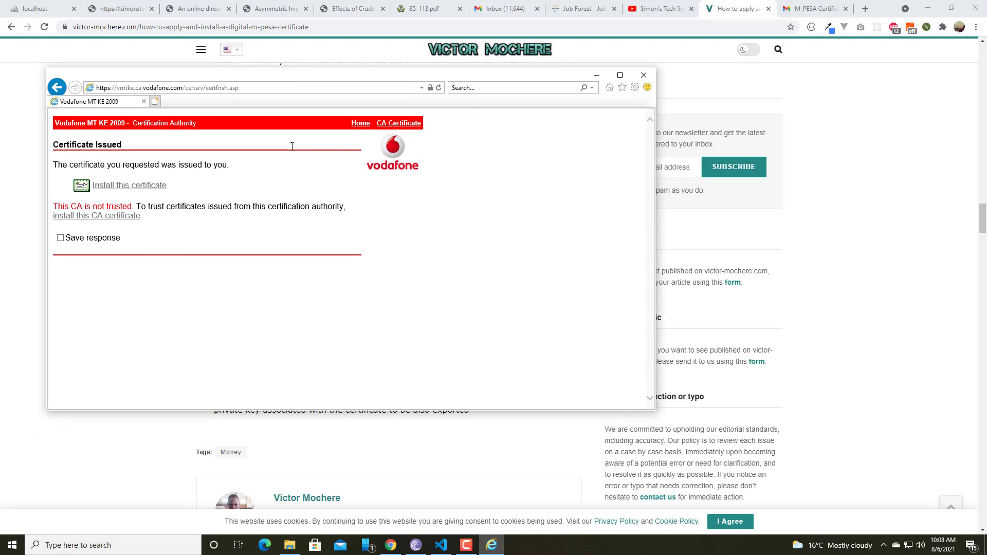
{"action": "left_click", "coordinate": [122, 190]}
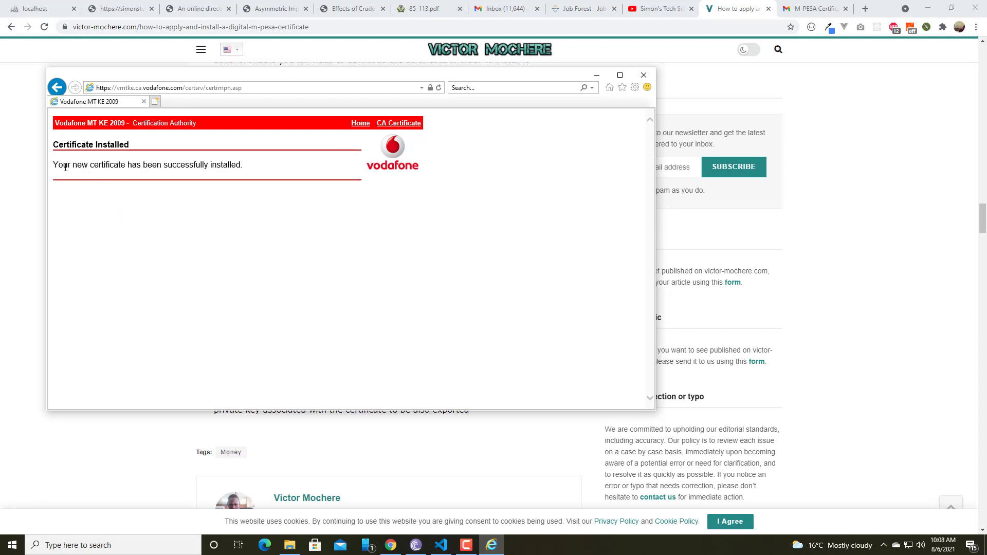
{"action": "left_click_drag", "start_coordinate": [65, 168], "coordinate": [187, 168]}
{"action": "left_click", "coordinate": [174, 165]}
In a new Chrome tab, search Google for org.mpesa and open the org.ke.m-pesa.com/orglogin.action result
{"action": "left_click", "coordinate": [865, 9]}
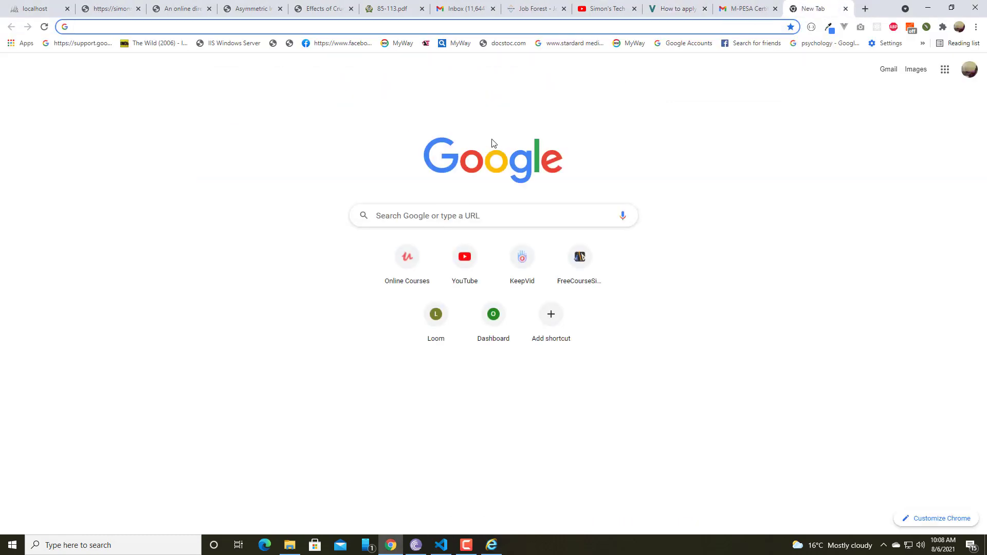
{"action": "type", "text": "or"}
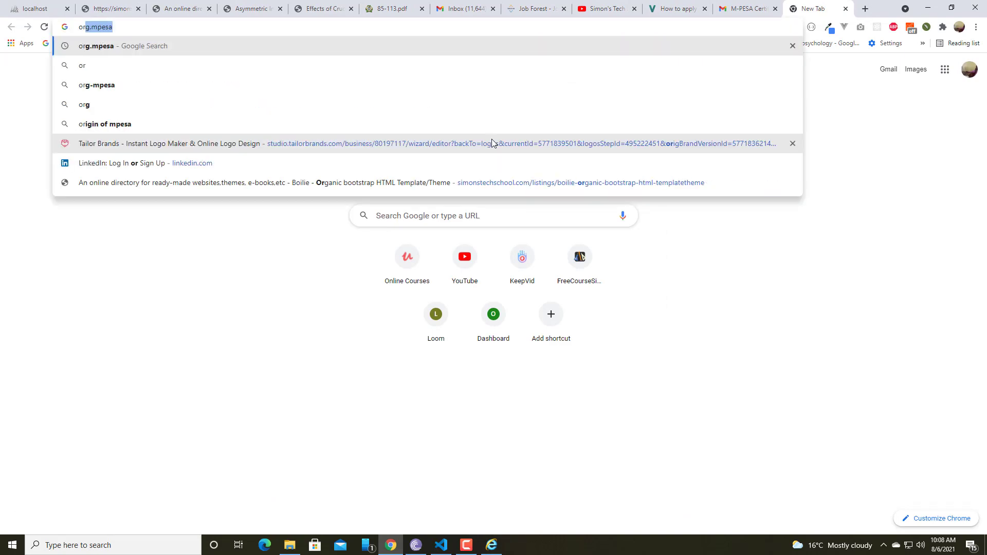
{"action": "key", "text": "Return"}
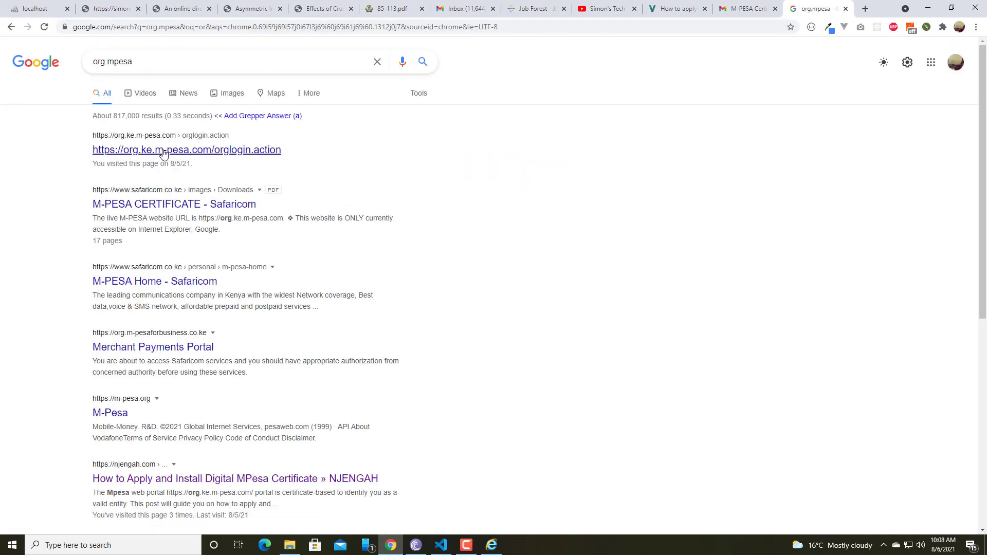
{"action": "left_click", "coordinate": [163, 153]}
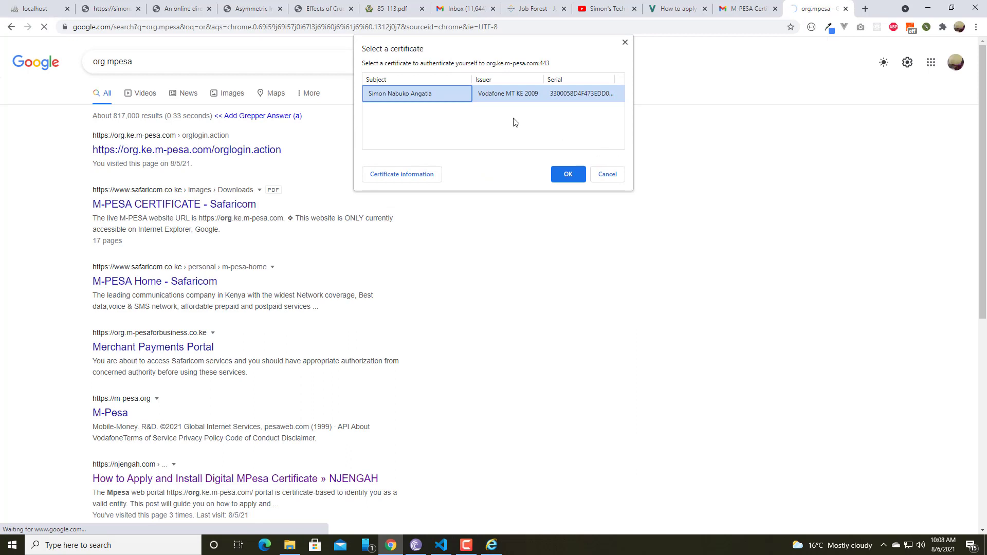